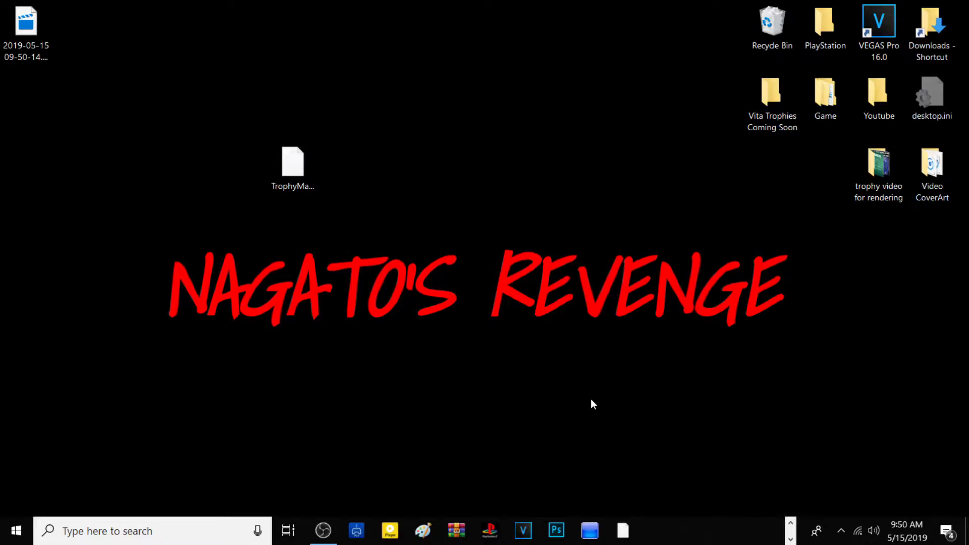
Step: Select TrophyManager.vpk on the desktop, and bring up FileZilla briefly before returning to the desktop
click(283, 170)
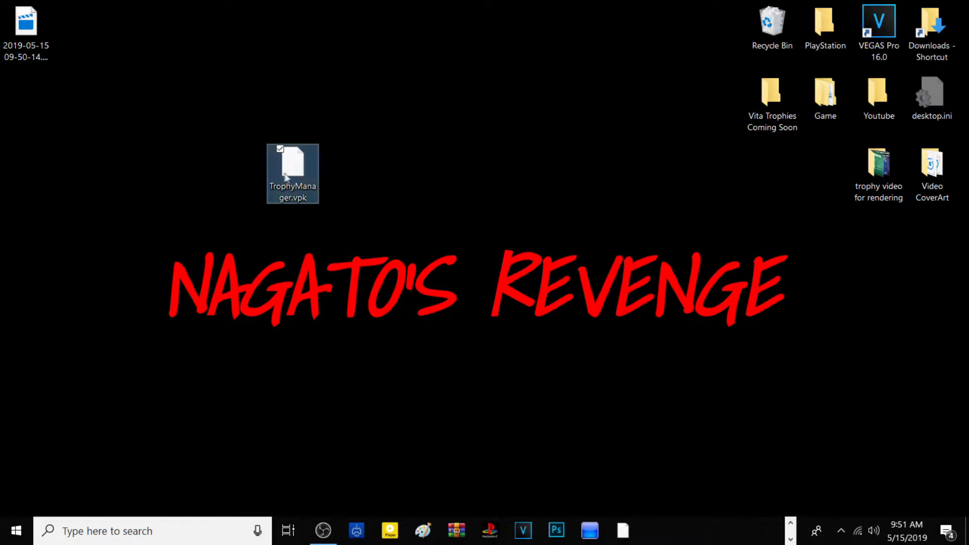
click(791, 524)
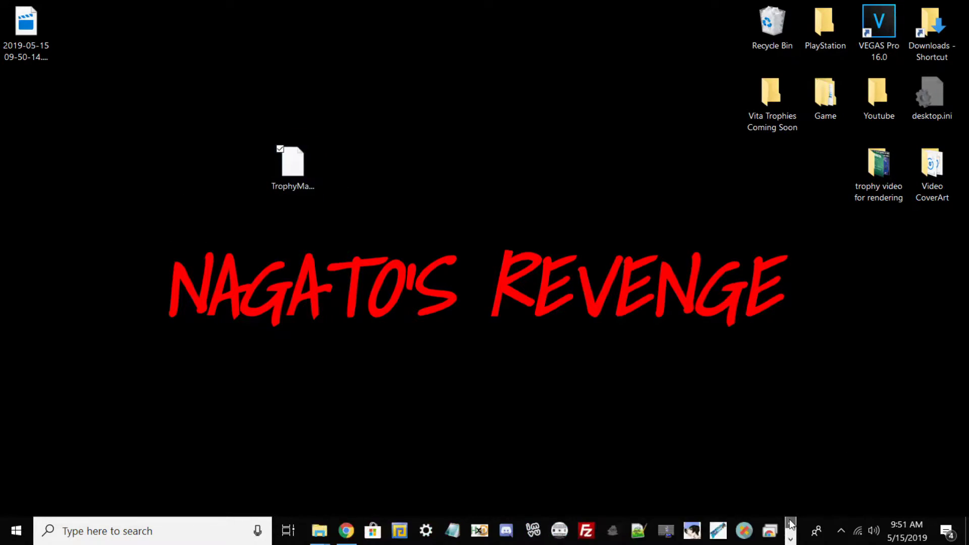
click(587, 532)
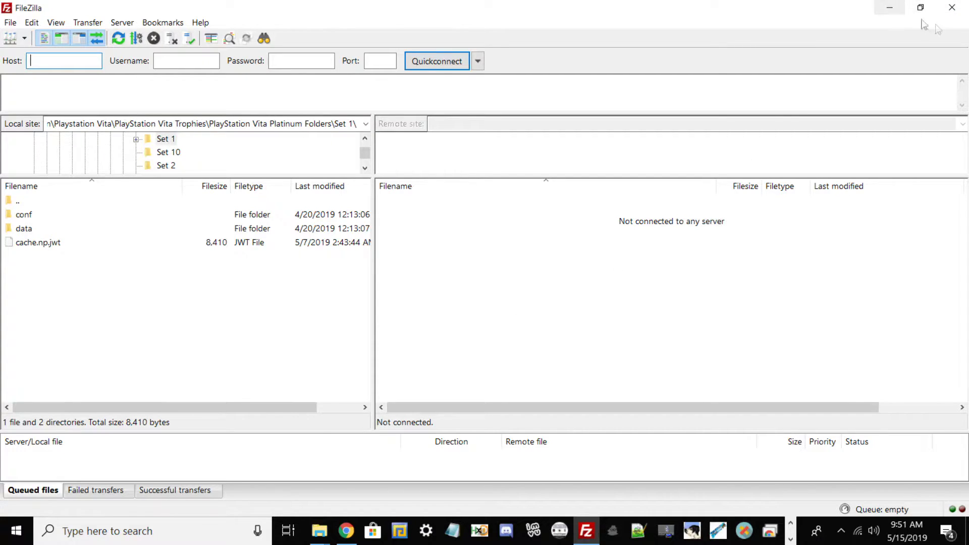
click(891, 8)
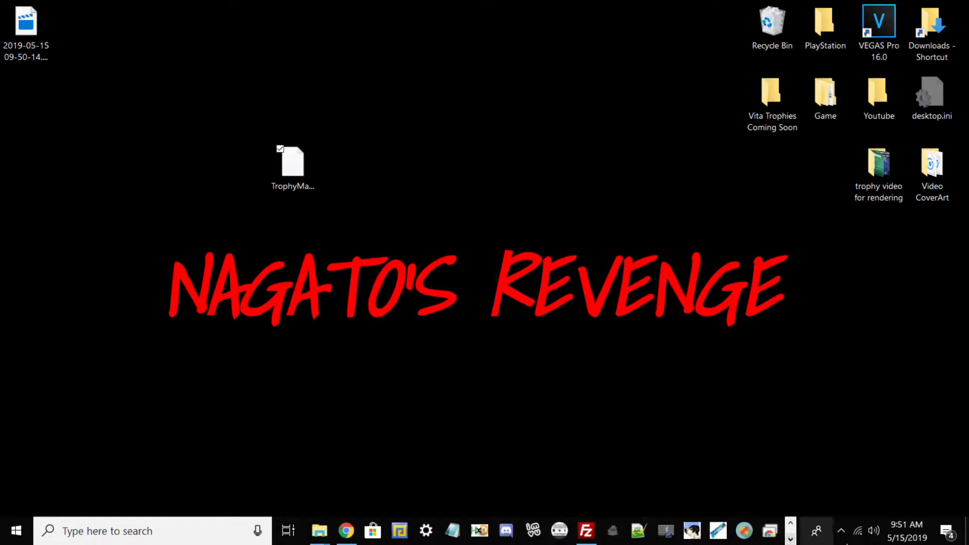
Step: Switch to the PS Vita capture view, dismiss the notification list, and launch VitaShell from the home screen
click(790, 539)
click(323, 529)
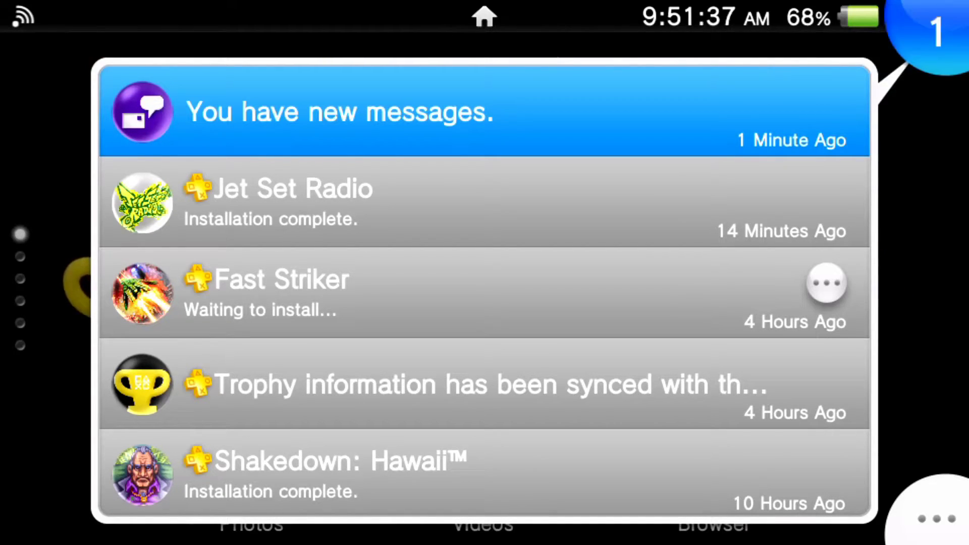
key(Escape)
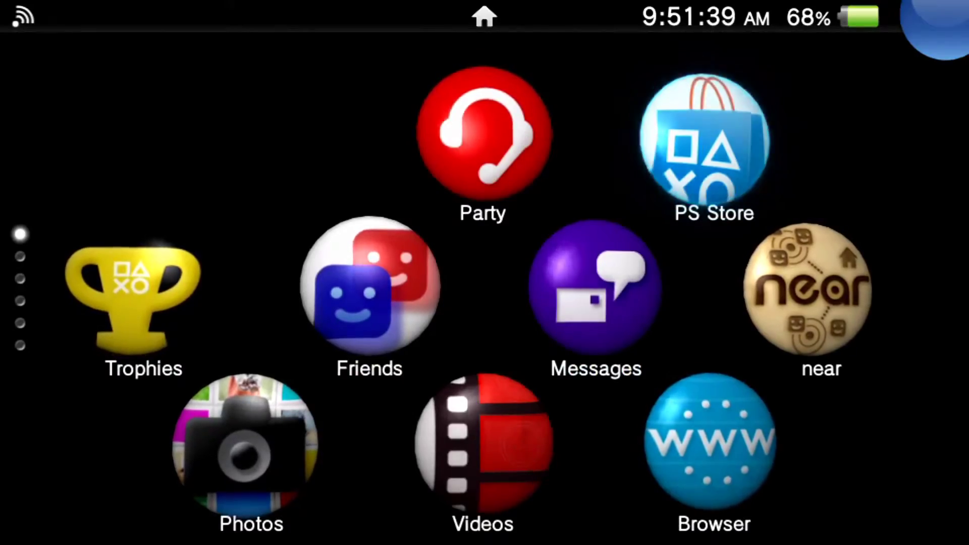
scroll(484, 288, down, 2)
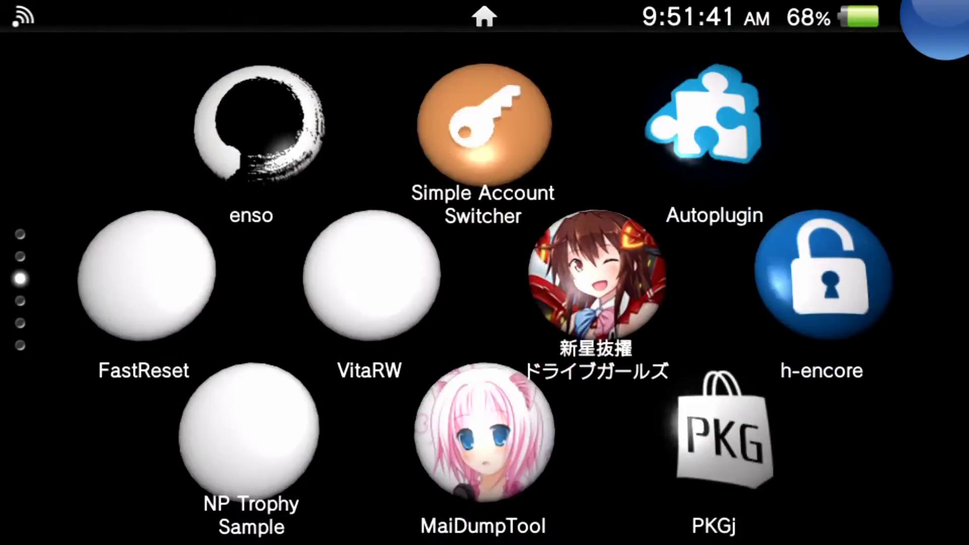
scroll(485, 288, down, 1)
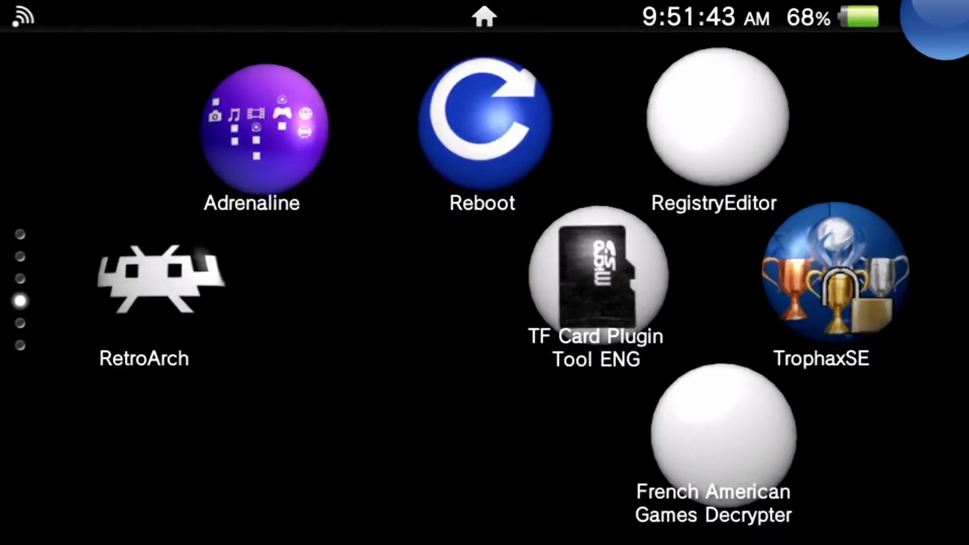
scroll(485, 287, down, 1)
click(257, 129)
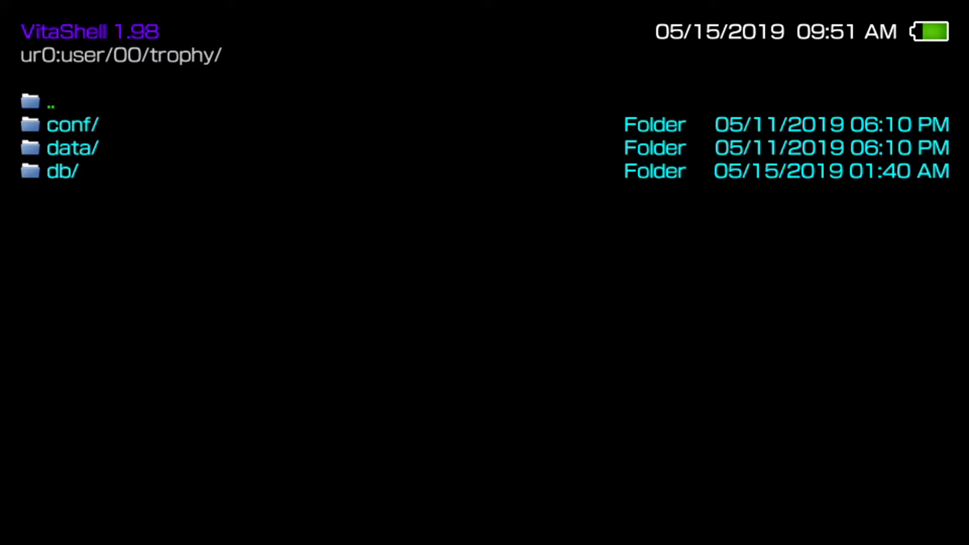
Step: Go back up from the trophy folder to VitaShell's home list of partitions
click(72, 124)
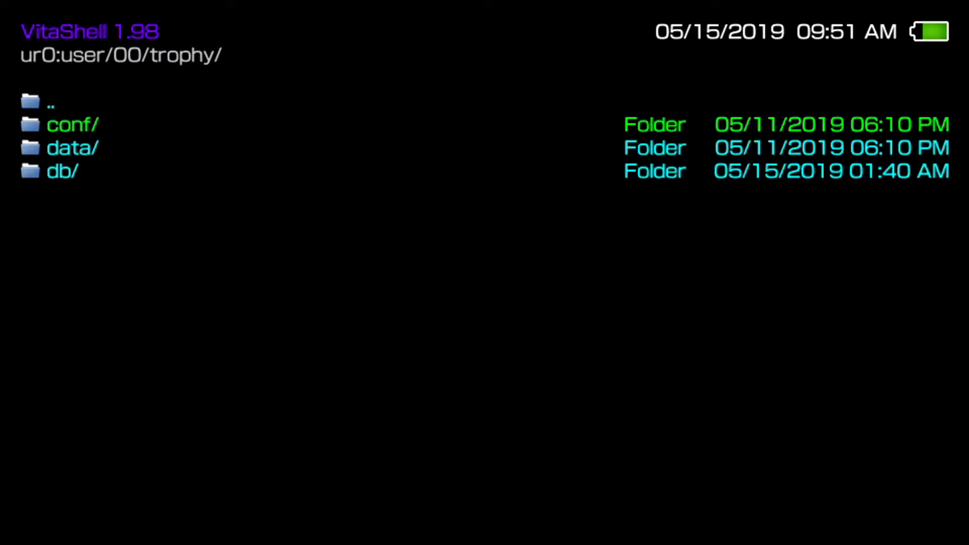
key(BackSpace)
key(BackSpace)
key(BackSpace)
key(BackSpace)
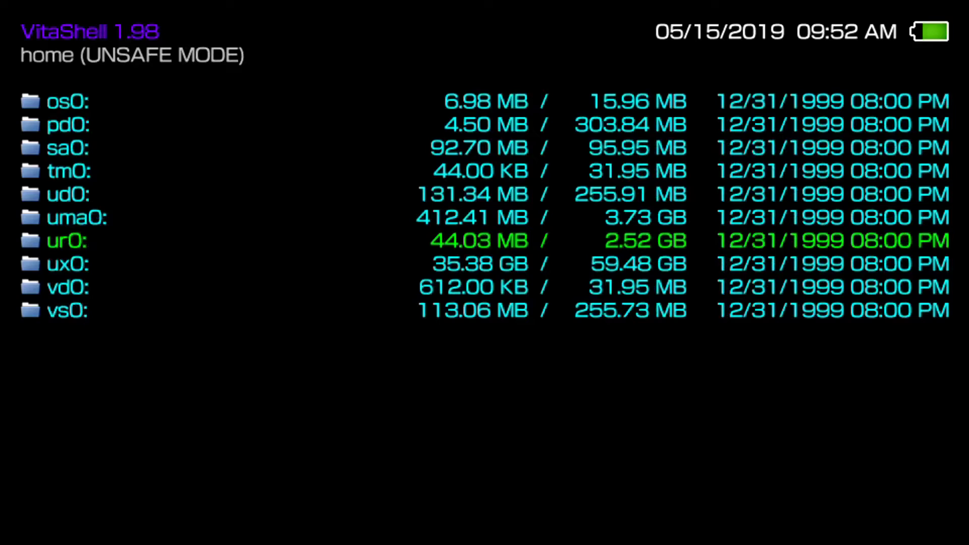
Step: Look through the partitions and open ur0:
key(Down)
key(Up)
key(Down)
key(Down)
key(Up)
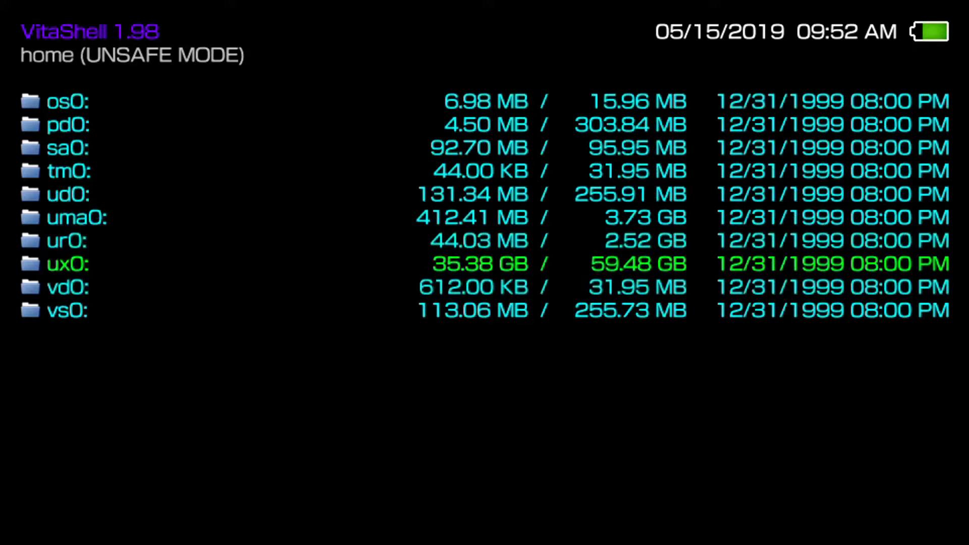
key(Up)
key(Up)
key(Up)
key(Up)
key(Down)
key(Down)
key(Down)
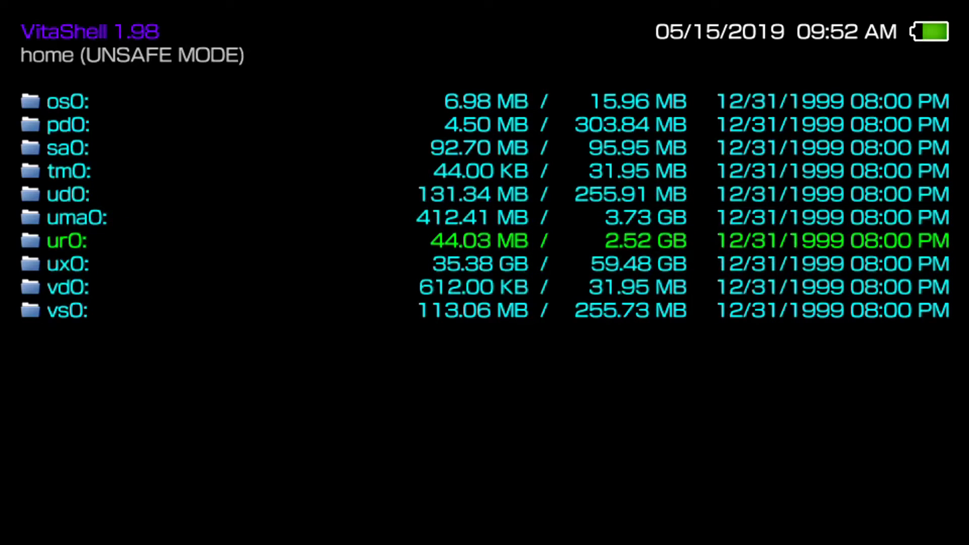
key(Return)
Step: Open the user folder in ur0: and enter its 00 subfolder
key(Down)
key(Down)
key(Down)
key(Down)
key(Down)
key(Down)
key(Down)
key(Down)
key(Down)
key(Down)
key(Down)
key(Down)
key(Down)
key(Down)
key(Down)
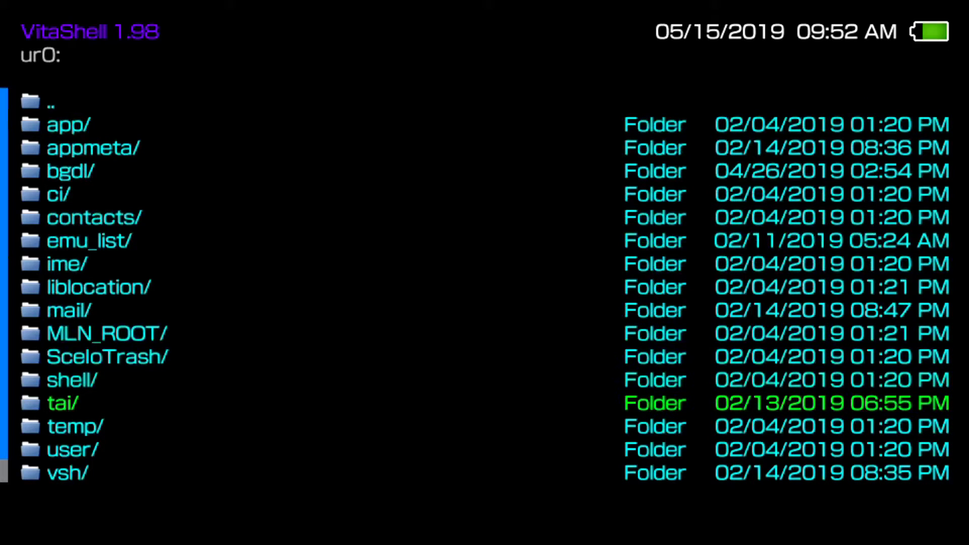
key(Return)
key(Down)
key(Return)
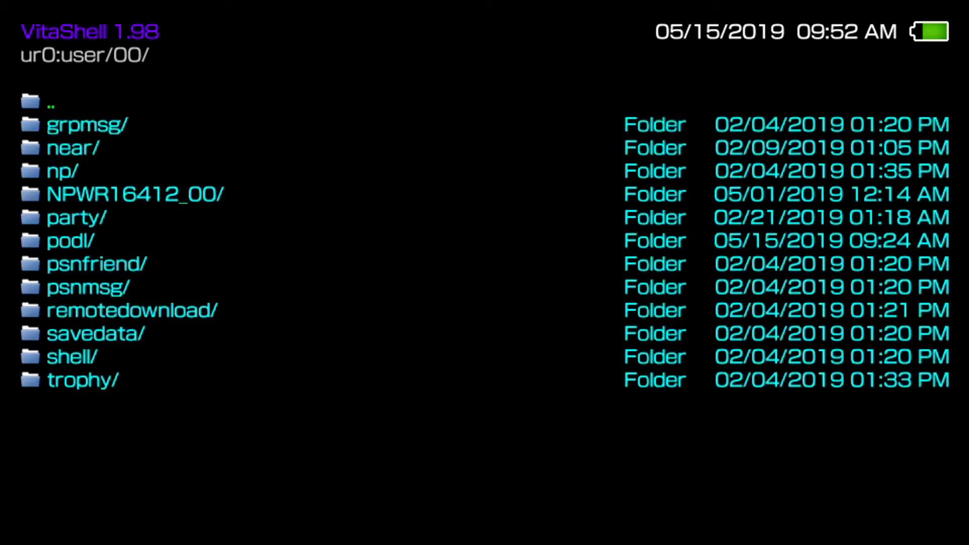
Step: Open the trophy folder inside ur0:user/00 and highlight its conf folder
key(Down)
key(Down)
key(Down)
key(Down)
key(Down)
key(Down)
key(Down)
key(Down)
key(Down)
key(Down)
key(Down)
key(Down)
key(Return)
key(Down)
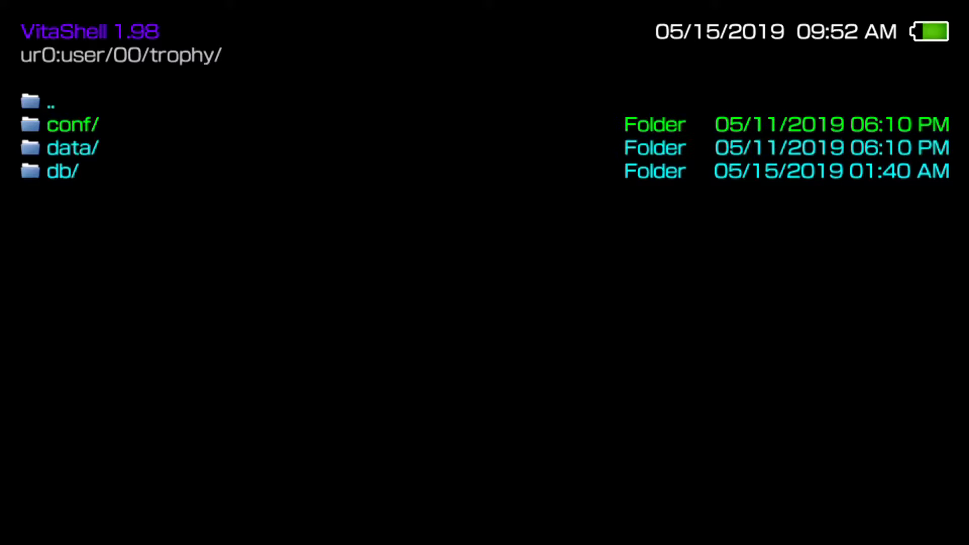
Step: Examine the trophy folder's conf and data subfolders, including the contents of conf/NPWR16522_00
key(Return)
key(Escape)
key(Down)
key(Return)
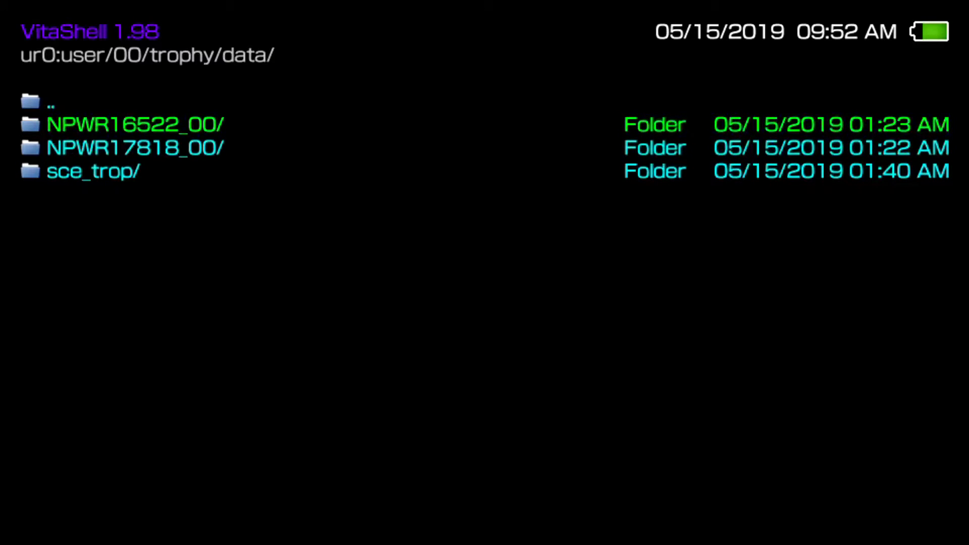
key(BackSpace)
key(Return)
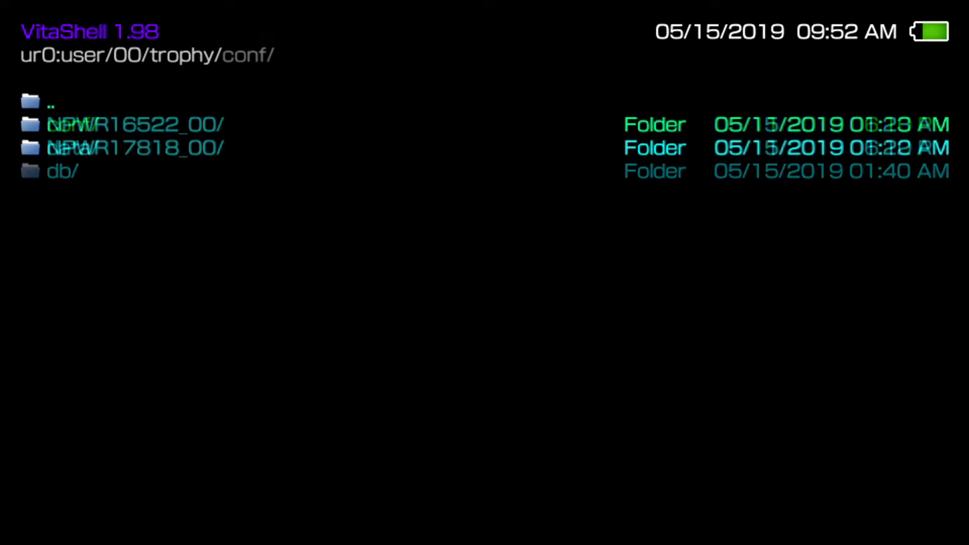
key(Return)
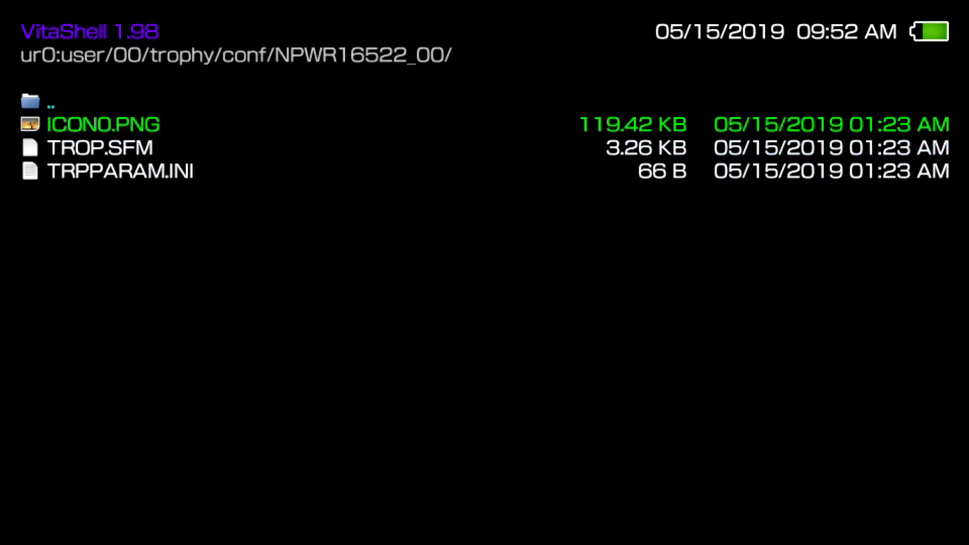
key(Return)
key(Escape)
Step: Check the SELECT button options in VitaShell's main settings, leaving the assignment on FTP
key(Return)
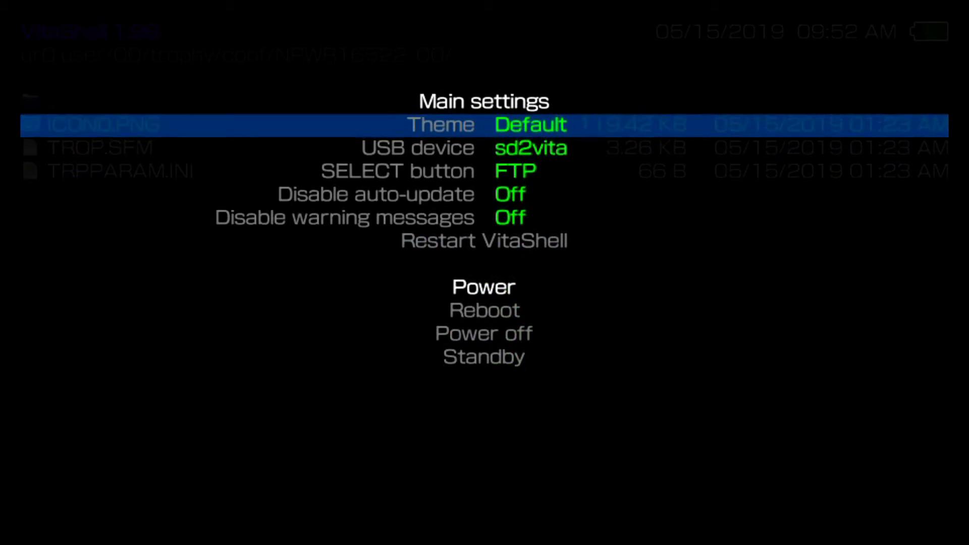
key(Down)
key(Down)
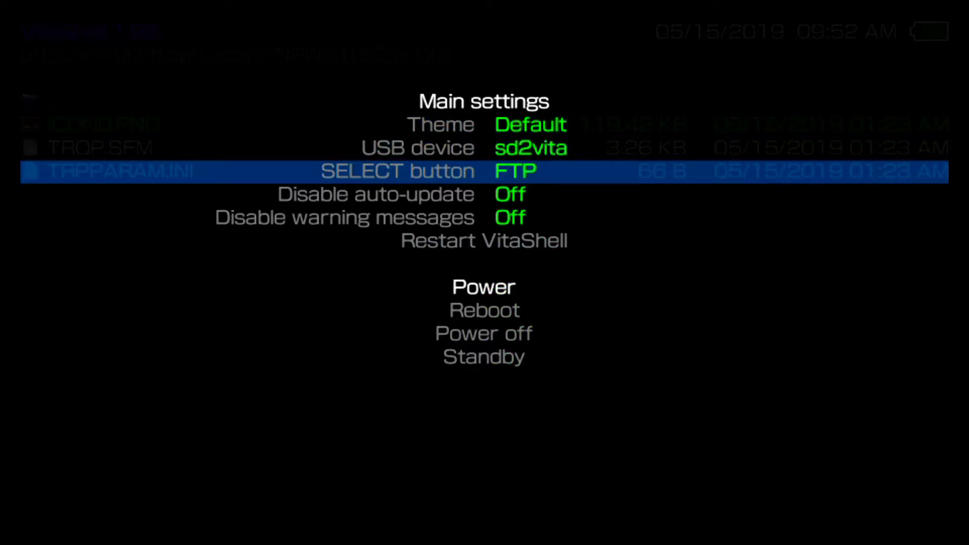
key(Return)
key(Return)
key(Return)
key(Return)
key(Return)
key(Return)
key(Escape)
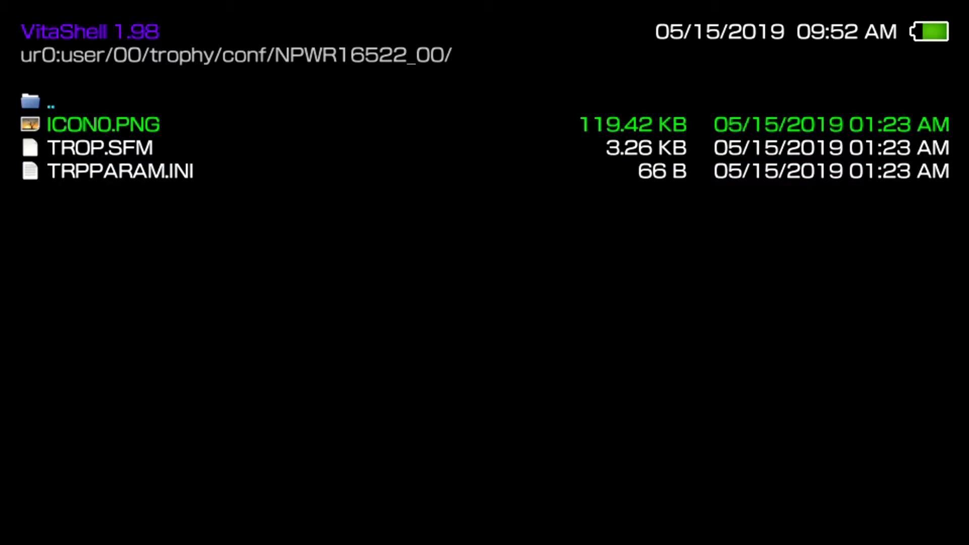
Step: Start VitaShell's FTP server and switch to FileZilla on the computer
key(space)
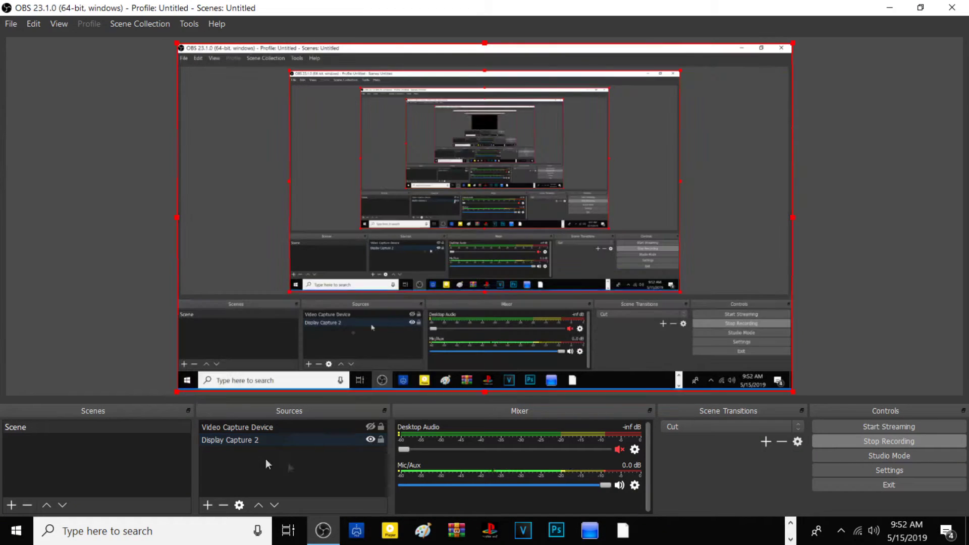
click(879, 9)
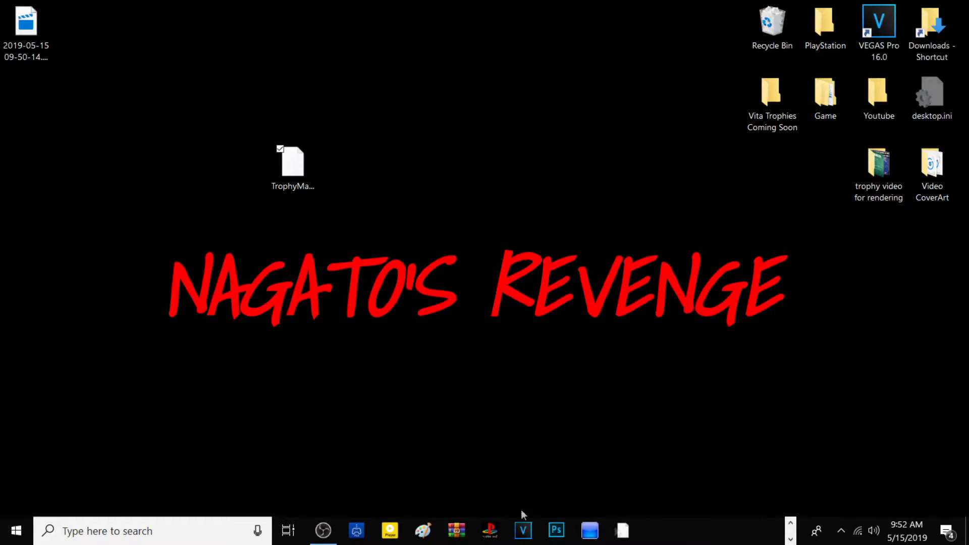
click(791, 524)
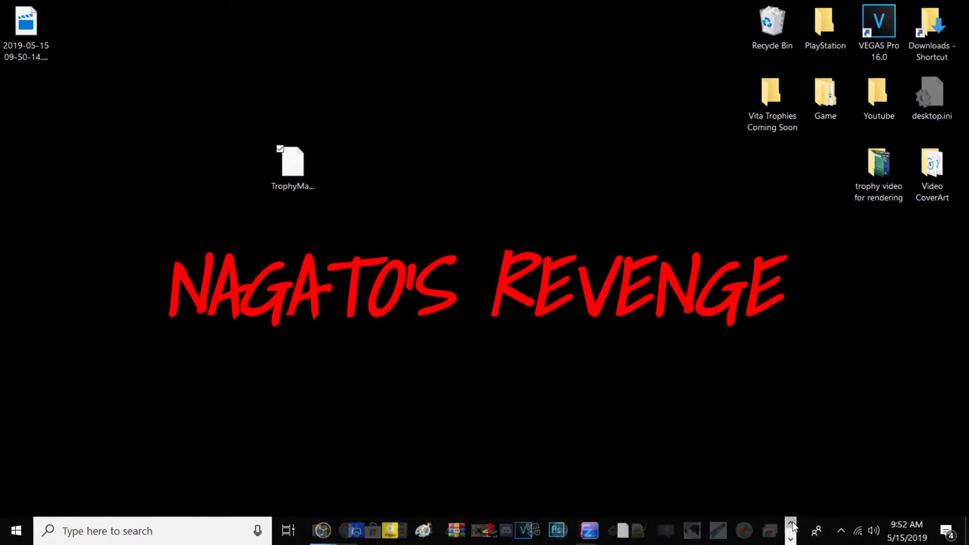
click(586, 530)
Step: Connect to the Vita's FTP server at host 10.0.0.131 on port 1337, establishing the connection in a new tab
text(10)
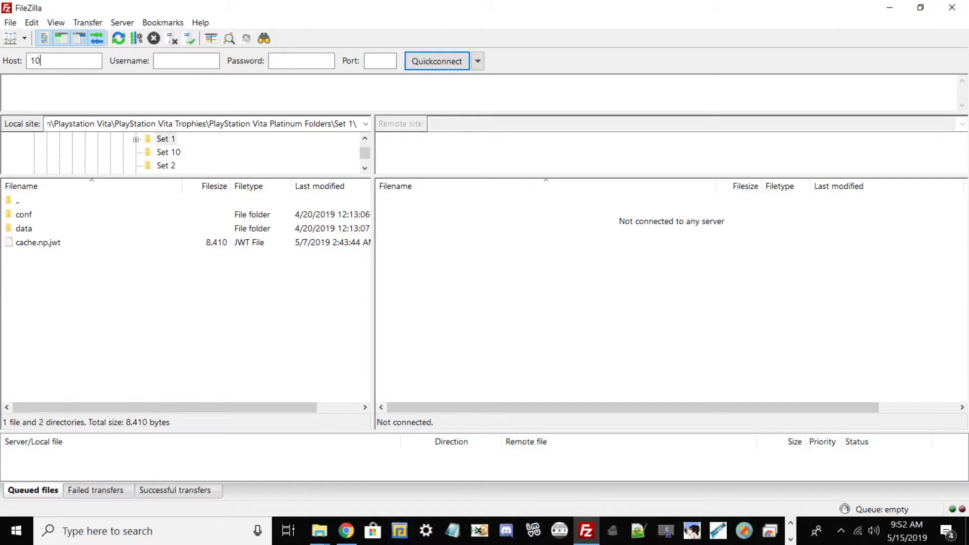
text(.0.0.131)
click(376, 61)
text(1337)
click(459, 67)
click(460, 66)
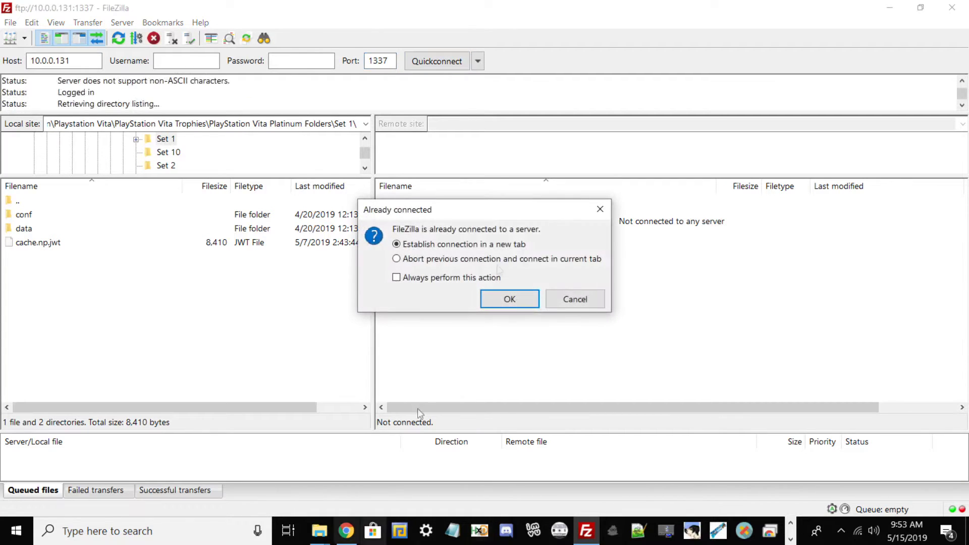
click(497, 300)
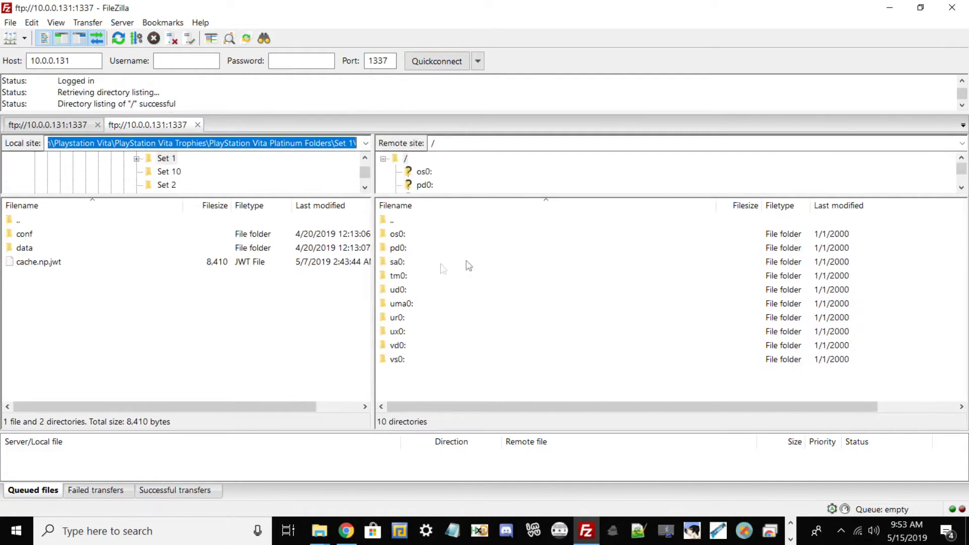
Step: Upload TrophyManager.vpk from the desktop into the Vita's ux0: folder, restoring FileZilla to a smaller window for the transfer and maximizing it again
click(398, 333)
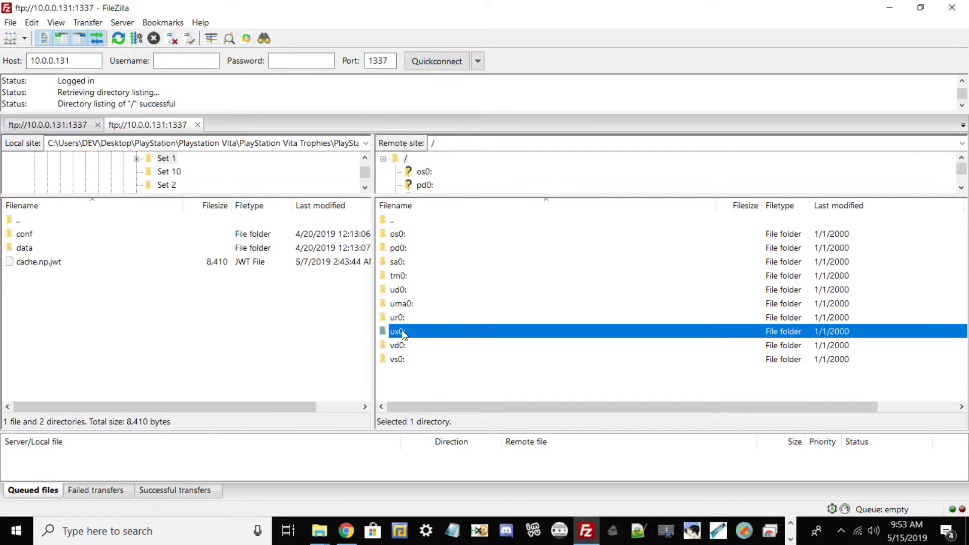
click(922, 7)
drag(259, 14, 582, 25)
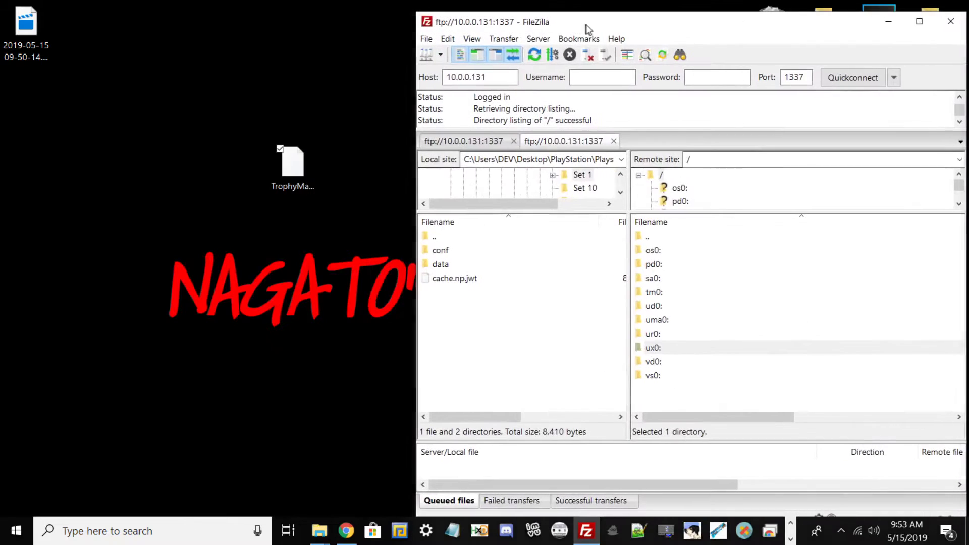
drag(292, 165, 674, 347)
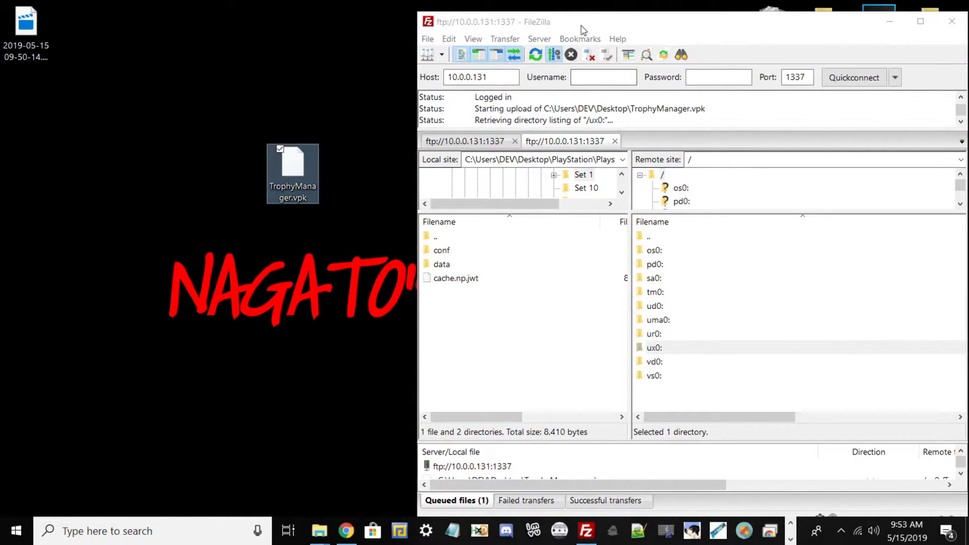
double_click(584, 30)
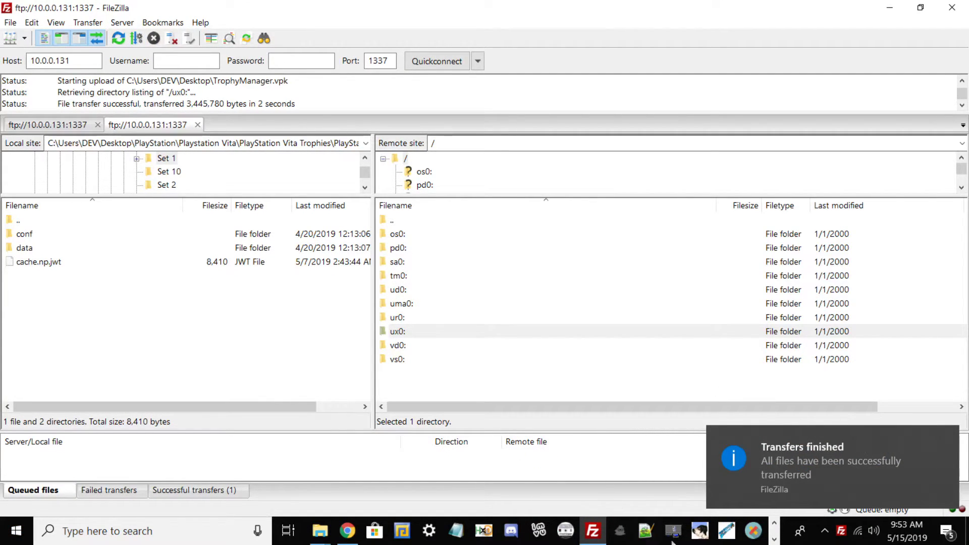
Step: Dismiss the transfer notification, minimize FileZilla, and switch back to the VitaShell capture view
click(947, 438)
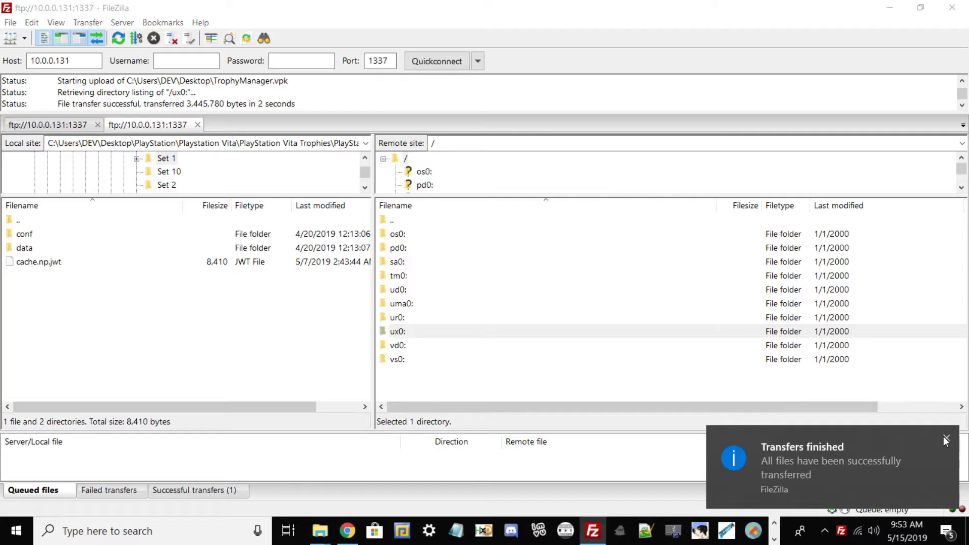
click(889, 7)
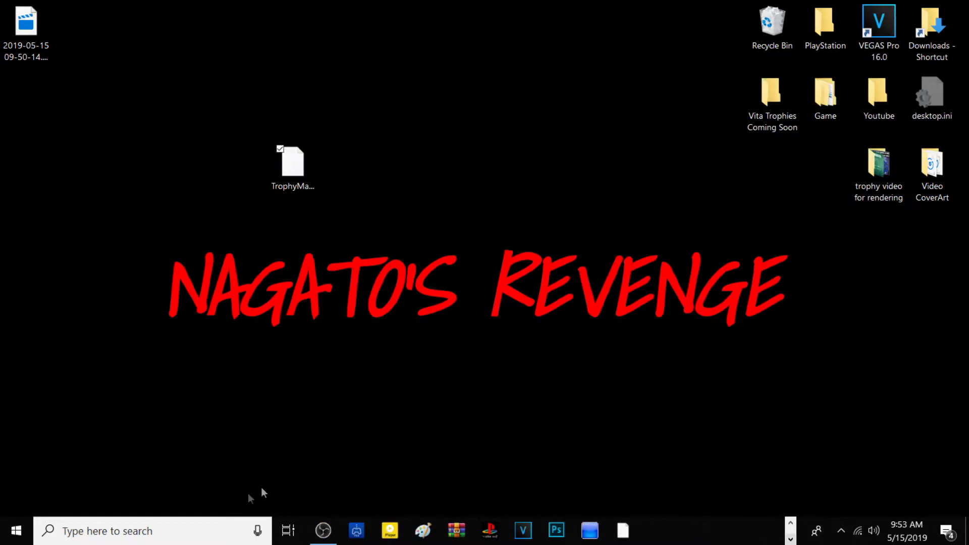
click(322, 530)
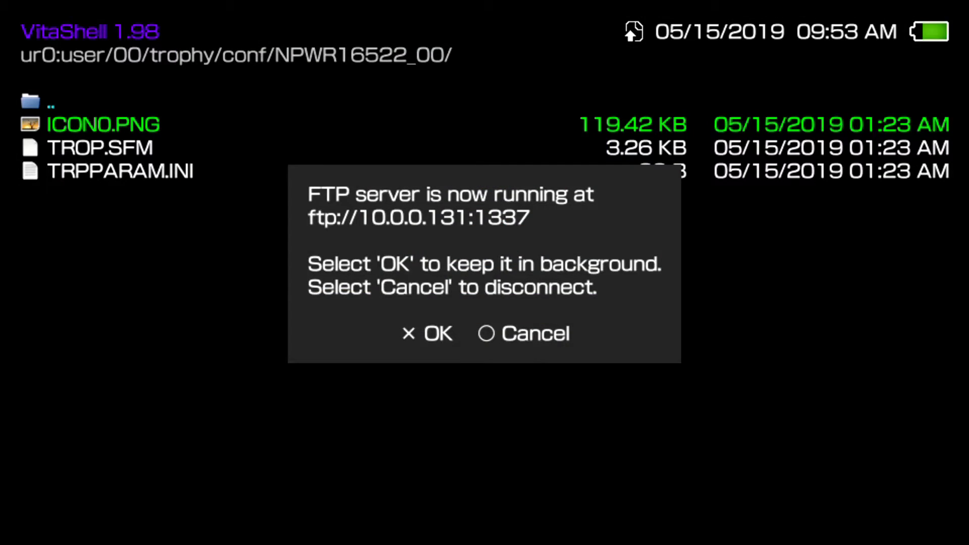
Step: Disconnect the FTP server and open the ux0: partition from the home list of partitions
key(Escape)
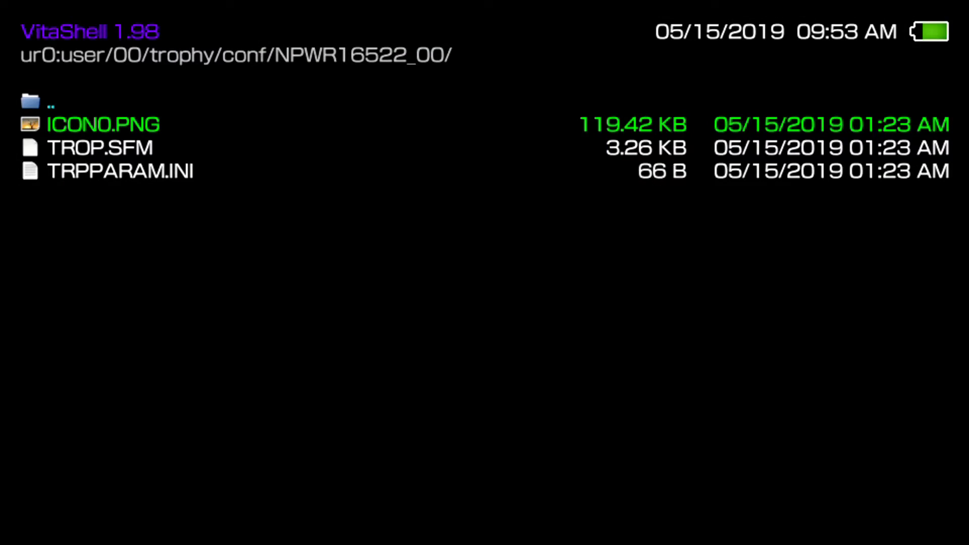
key(Escape)
key(Escape)
key(Escape)
key(Escape)
key(Escape)
key(Escape)
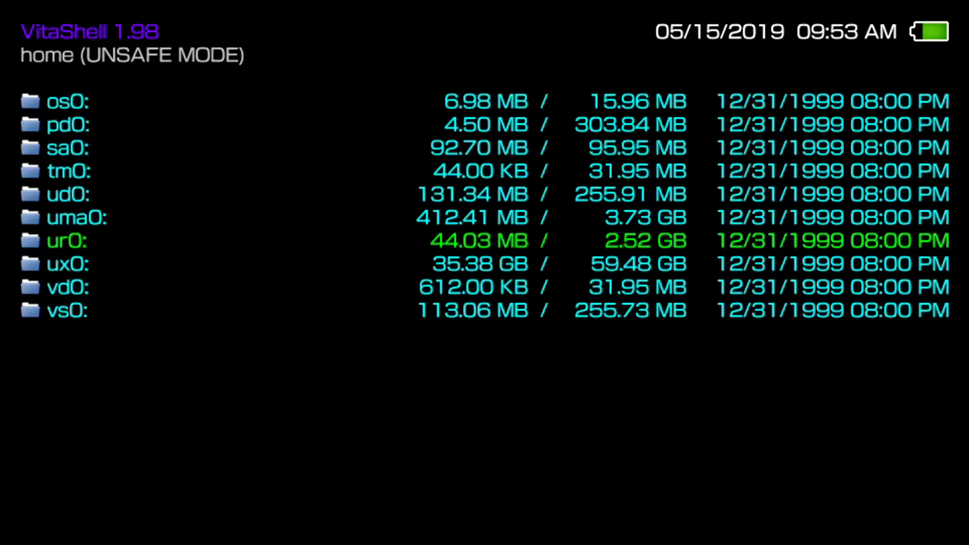
key(Down)
key(Return)
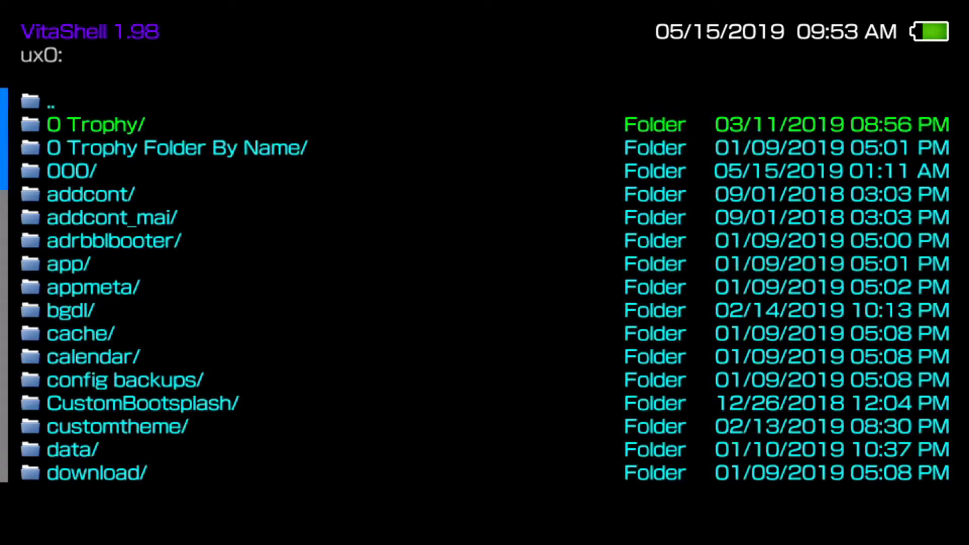
Step: Install TrophyManager.vpk from the ux0: root, accepting the package's extended permissions
key(Down)
key(Down)
key(Down)
key(Down)
key(Down)
key(Down)
key(Down)
key(Down)
key(Down)
key(Down)
key(Down)
key(Down)
key(Down)
key(Down)
key(Down)
key(Down)
key(Down)
key(Down)
key(Down)
key(Down)
key(Down)
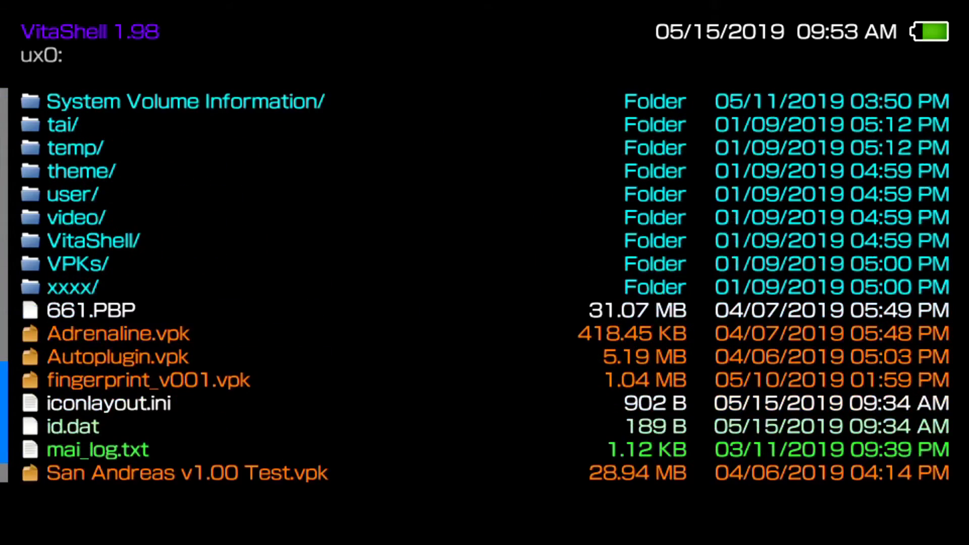
key(Up)
key(Up)
key(Up)
key(Down)
key(Down)
key(Down)
key(Down)
key(Down)
key(Down)
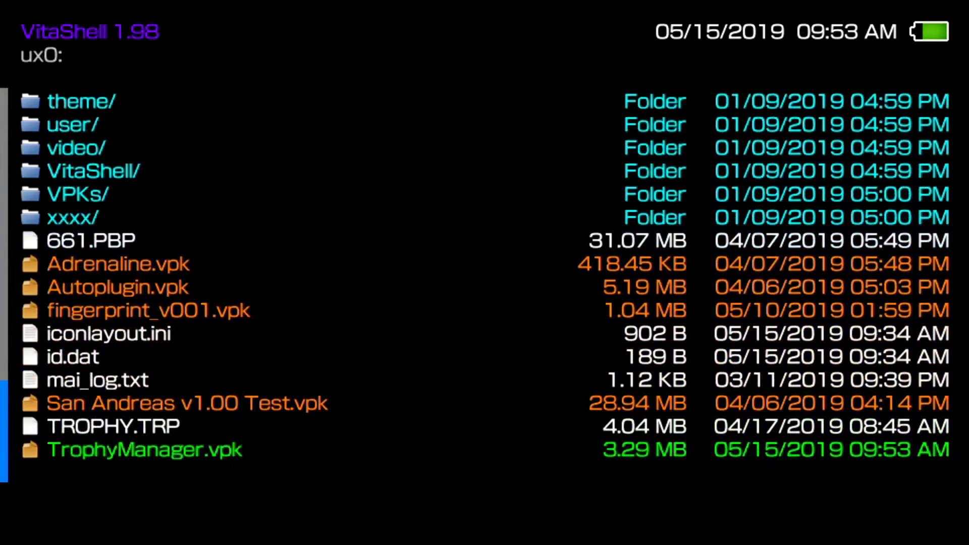
key(Up)
key(Down)
key(Return)
key(Return)
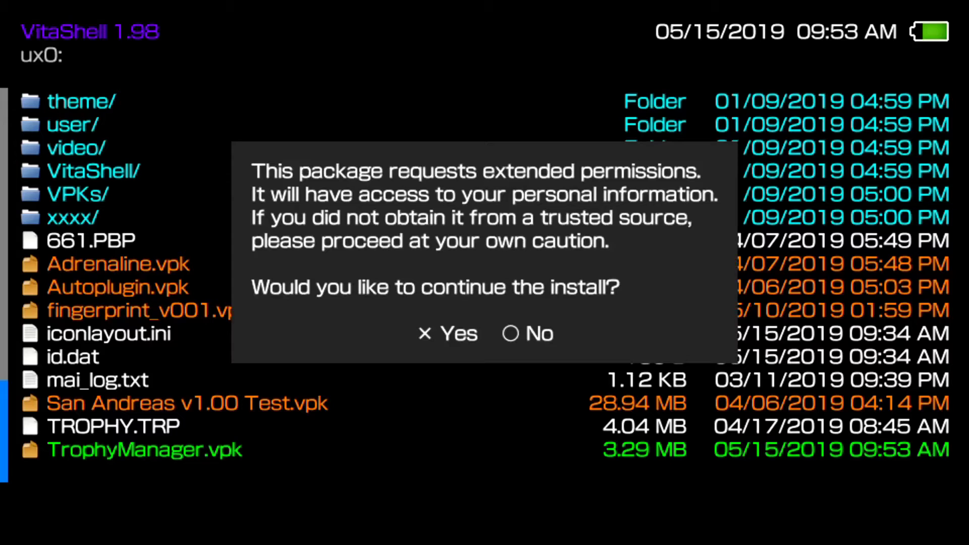
key(Return)
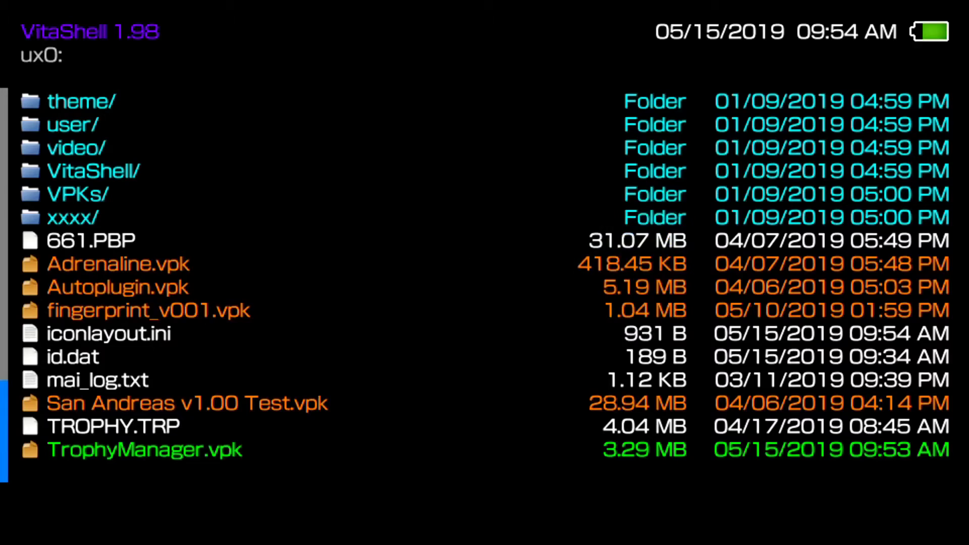
Step: Close VitaShell from its live screen and launch the Trophy Manager app from the Vita's home screen
key(super)
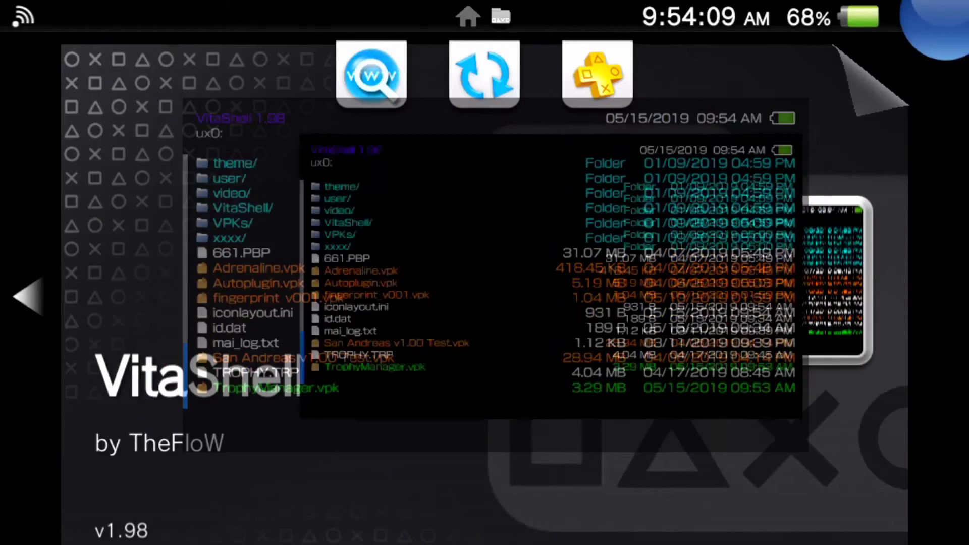
drag(949, 56, 505, 379)
key(Down)
key(Right)
key(Return)
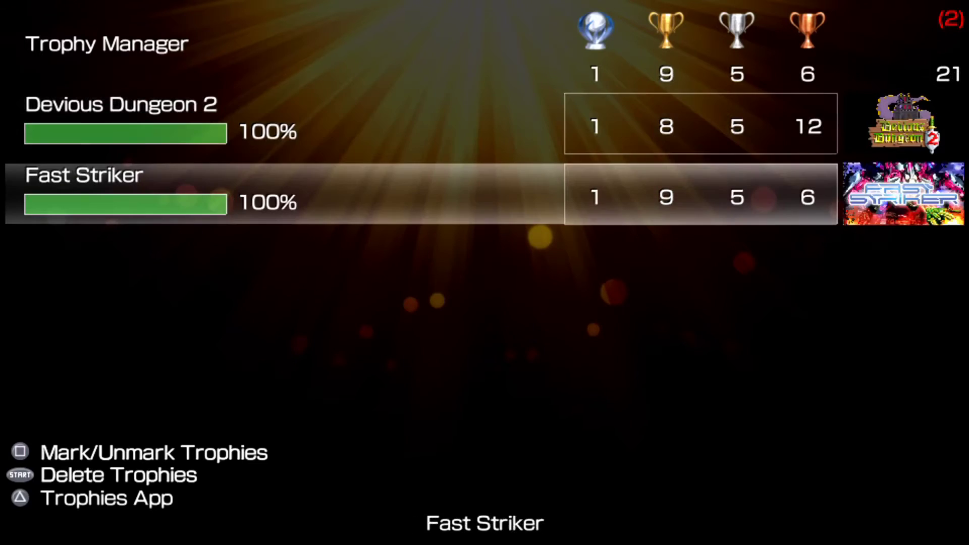
Step: Compare the Devious Dungeon 2 and Fast Striker entries and review Fast Striker's individual trophies, ending back at the game list
key(Up)
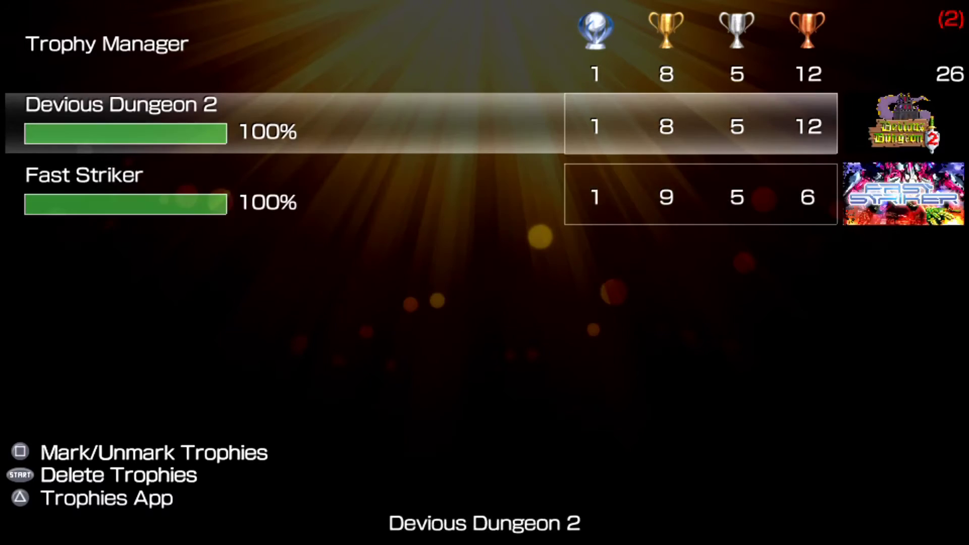
key(Down)
key(Up)
key(Down)
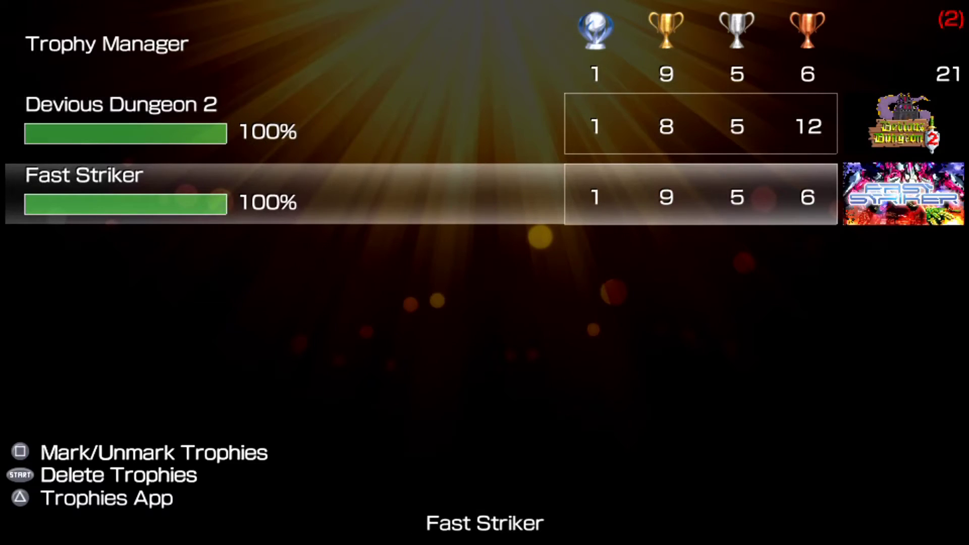
key(Return)
key(Right)
key(Left)
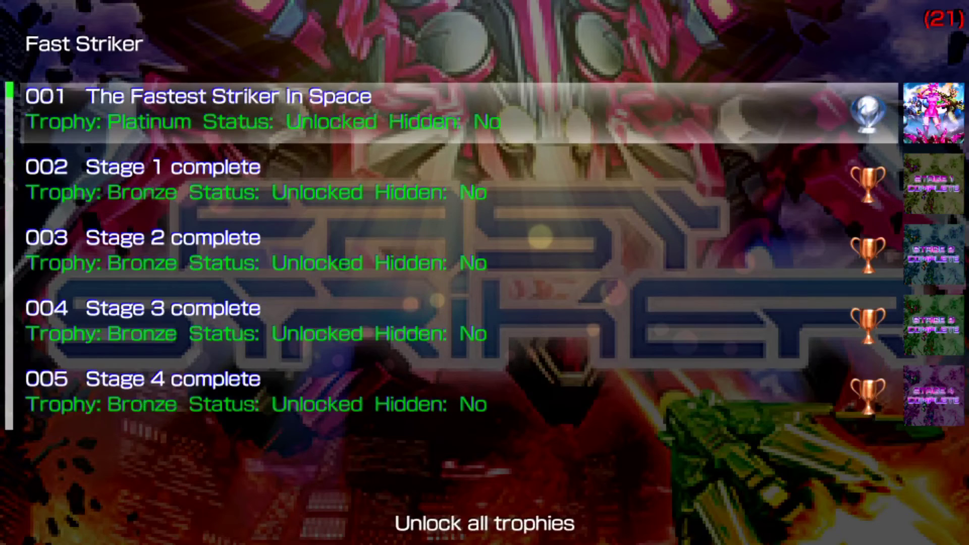
key(Down)
key(Down)
key(Down)
key(Down)
key(Down)
key(Down)
key(Left)
key(Down)
key(Down)
key(Down)
key(Down)
key(Down)
key(Down)
key(Down)
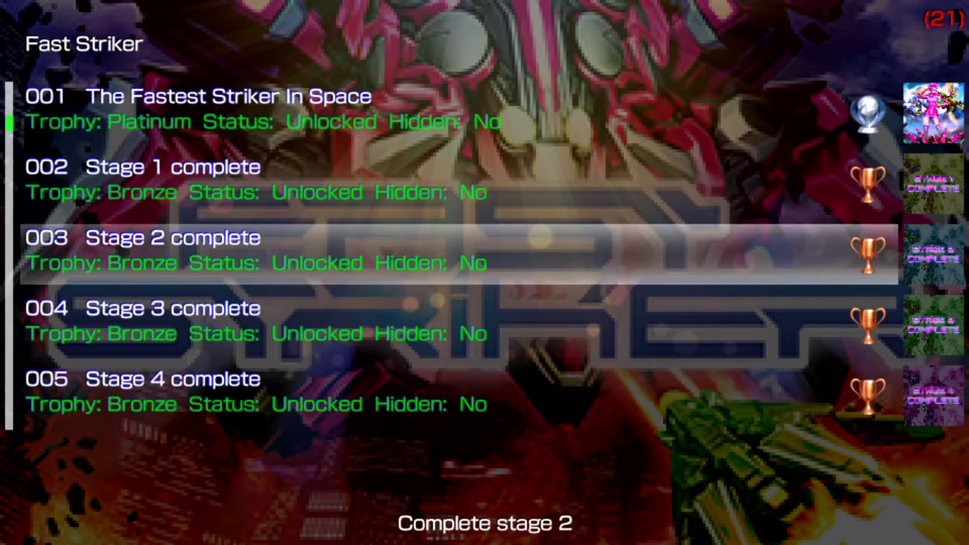
key(Down)
key(Down)
key(Down)
key(Down)
key(Down)
key(Down)
key(Down)
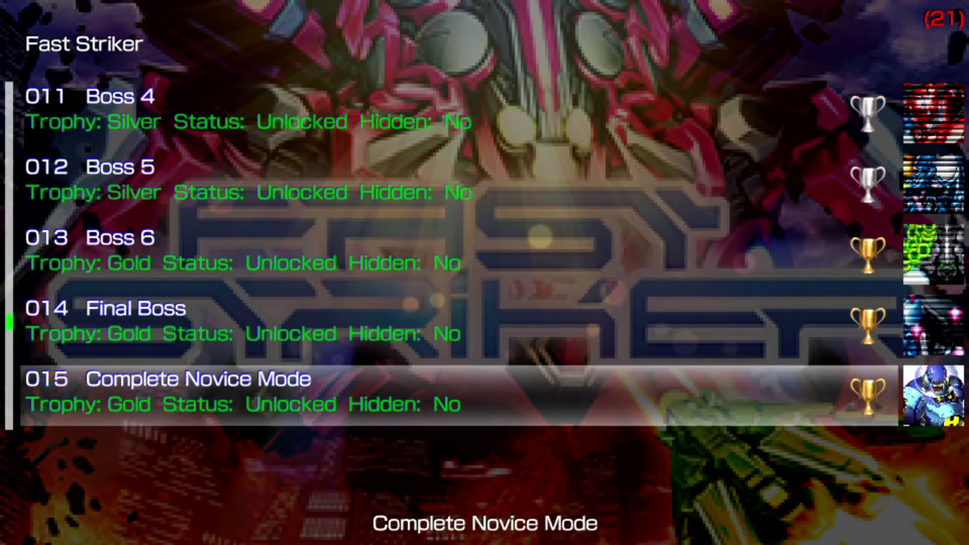
key(Up)
key(Up)
key(Up)
key(Up)
key(Escape)
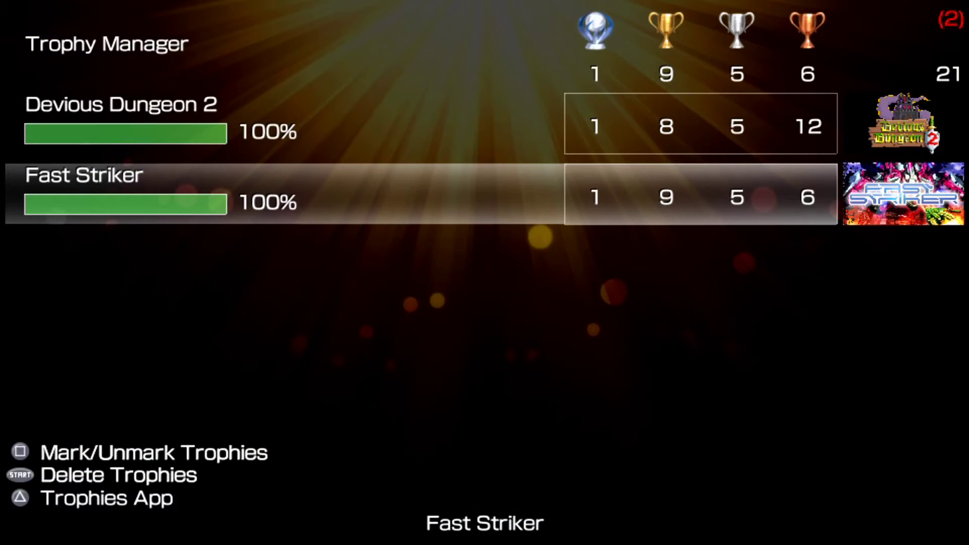
Step: Delete the Fast Striker trophies and confirm their elimination
key(Return)
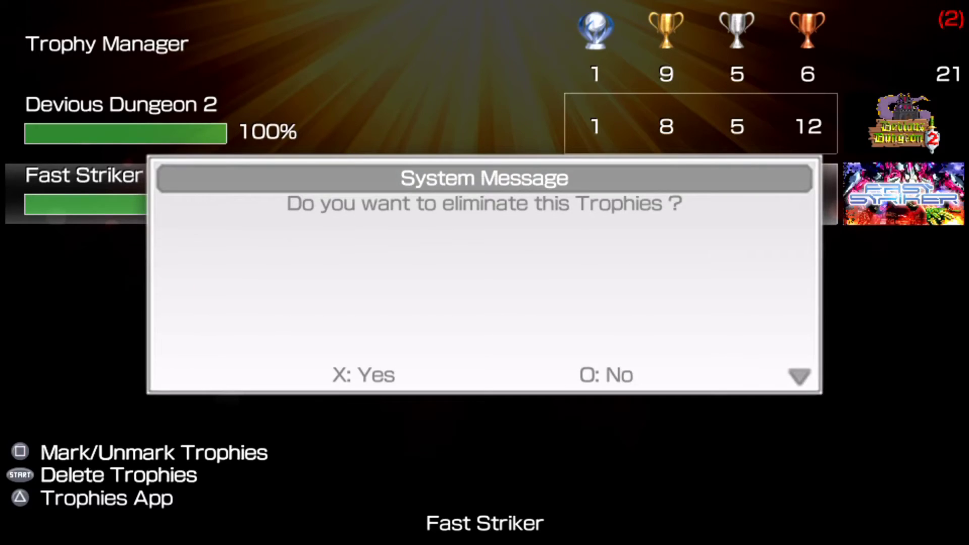
key(x)
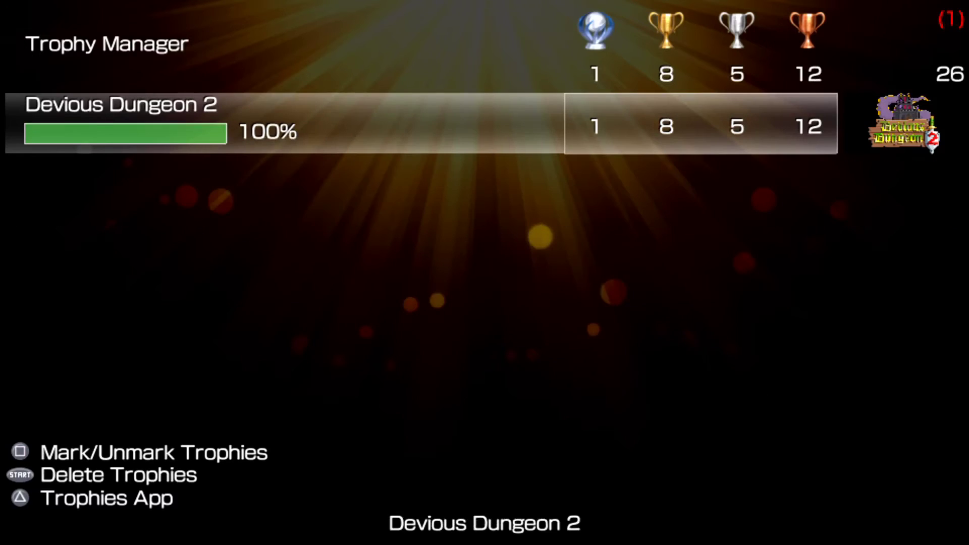